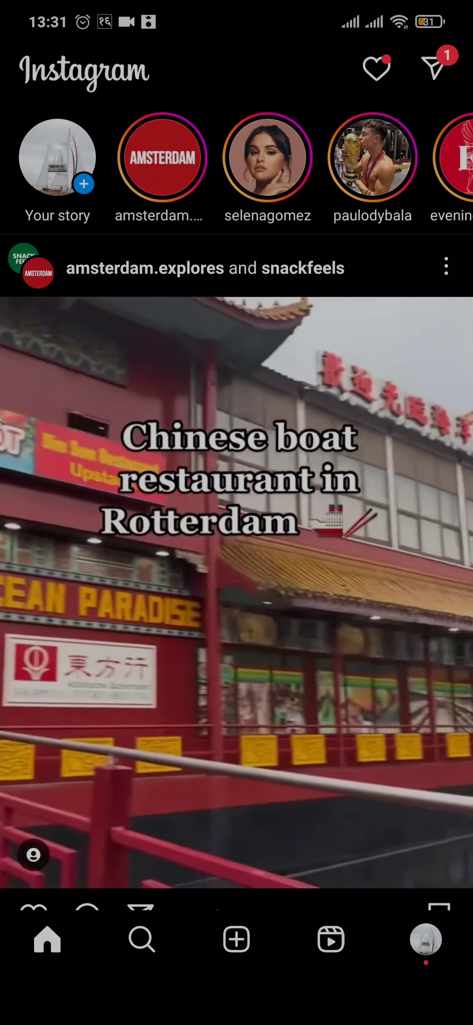
- Open the Instagram story camera from the create (+) button
{"action": "left_click", "coordinate": [237, 940]}
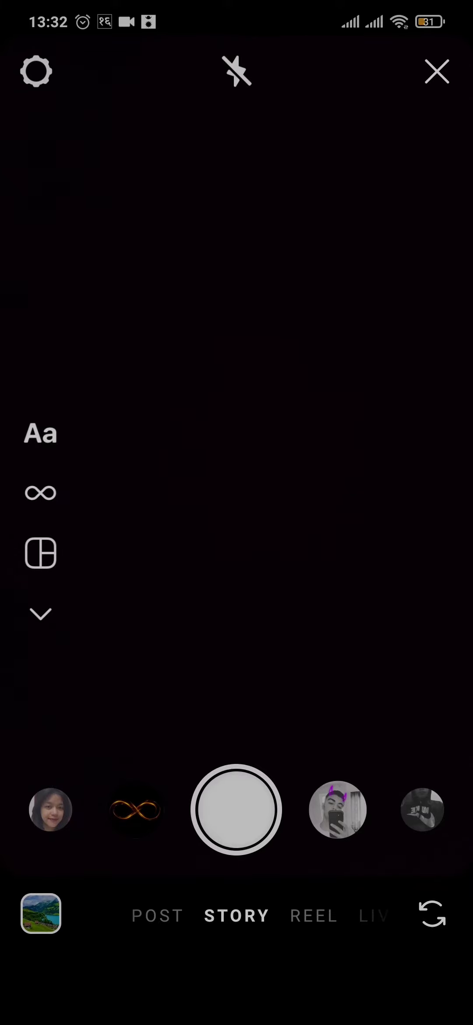
- Switch the story camera to Boomerang and capture a boomerang of the laptop keyboard
{"action": "left_click", "coordinate": [40, 493]}
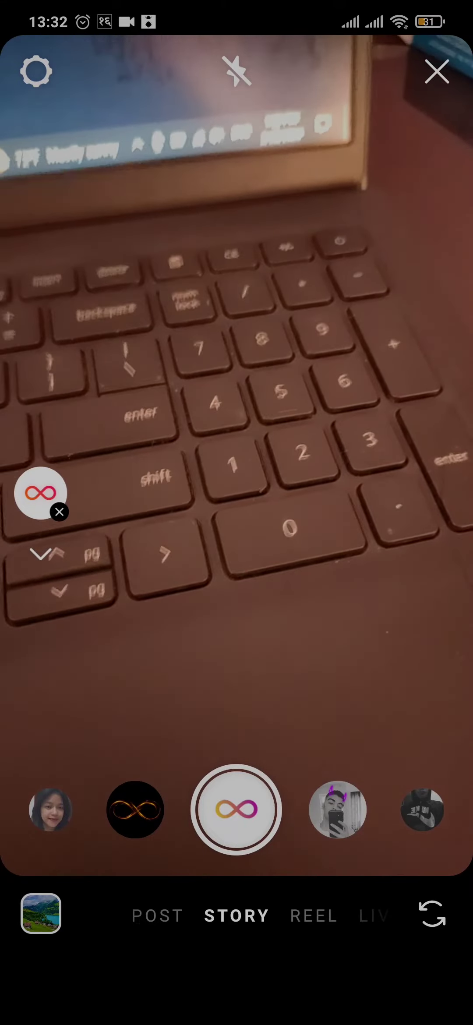
{"action": "left_click", "coordinate": [236, 810]}
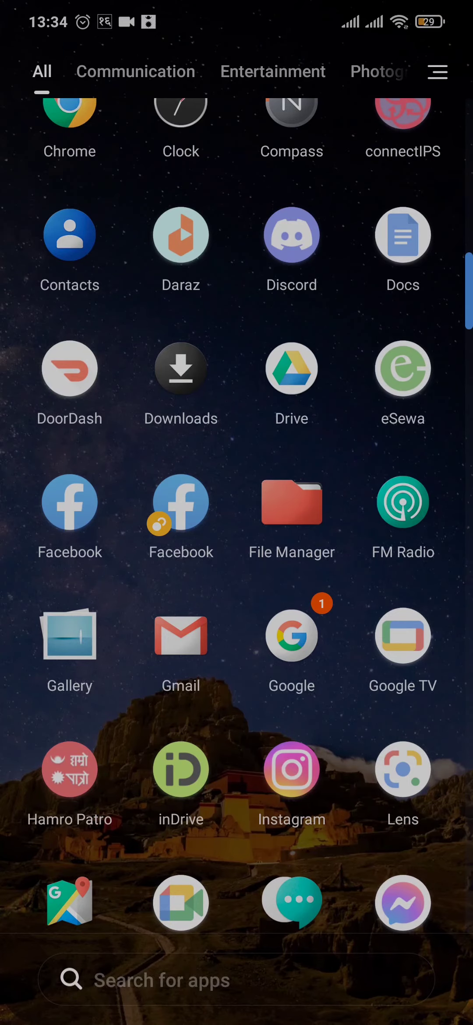
{"action": "scroll", "coordinate": [237, 561], "scroll_direction": "down", "scroll_amount": 2}
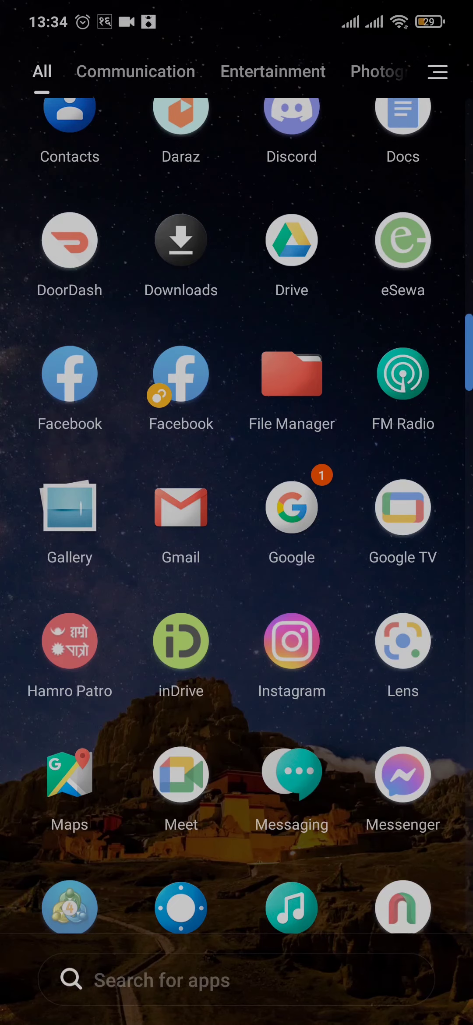